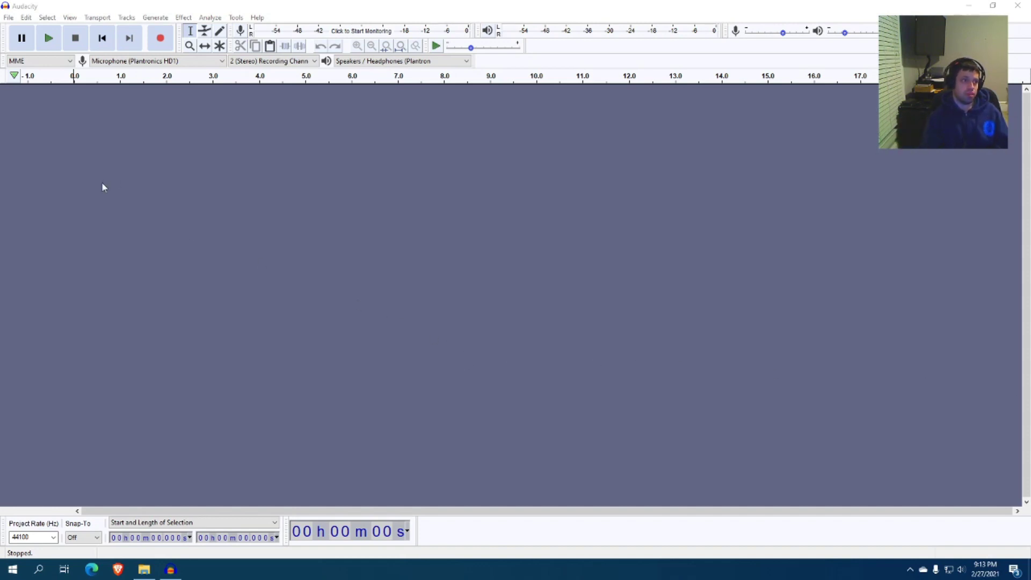
Step: Import the Just Dance MP3 file from the Ringtone Input folder into the empty project
{"action": "left_click", "coordinate": [8, 18]}
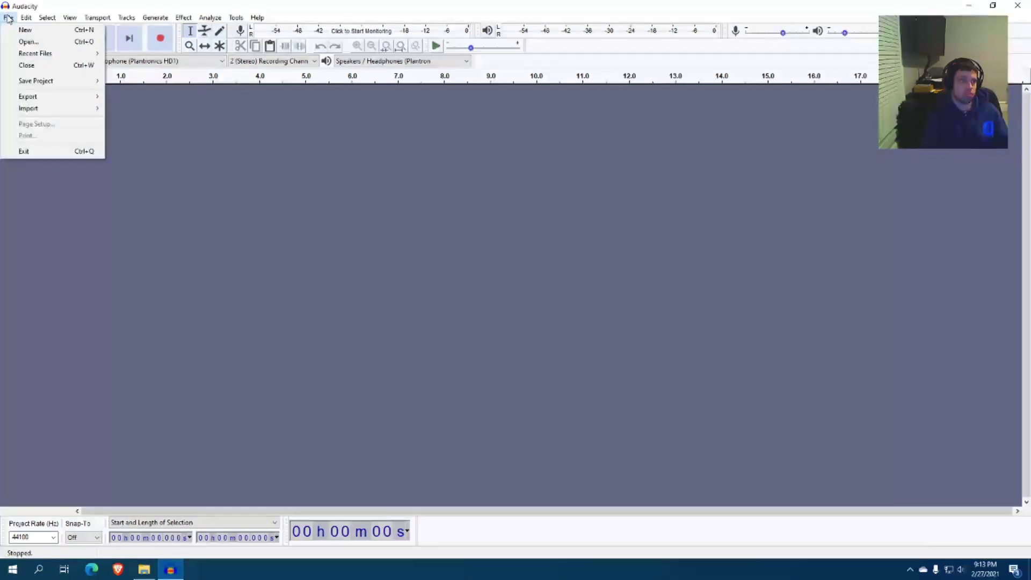
{"action": "mouse_move", "coordinate": [62, 110]}
{"action": "left_click", "coordinate": [129, 108]}
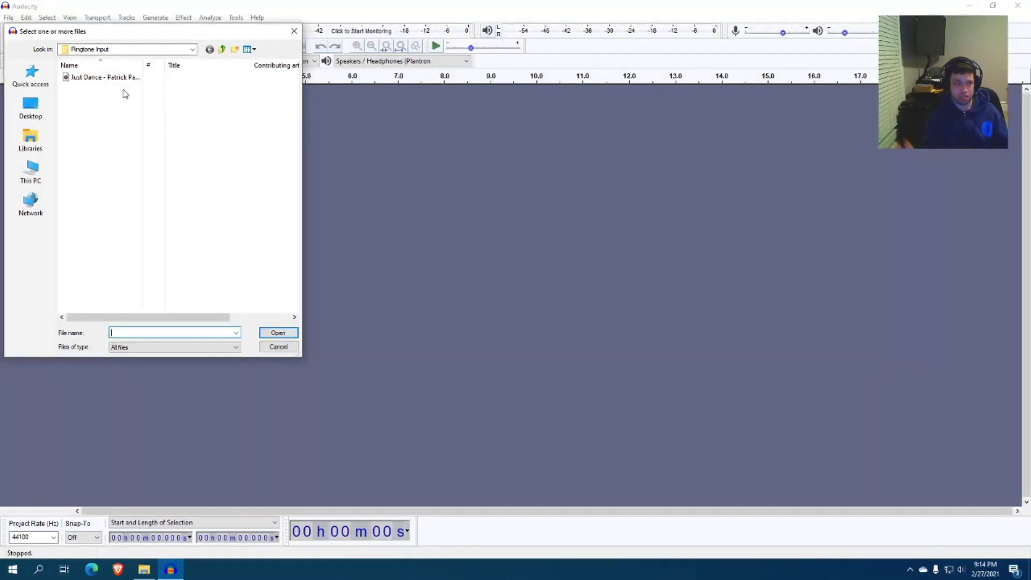
{"action": "left_click", "coordinate": [110, 79]}
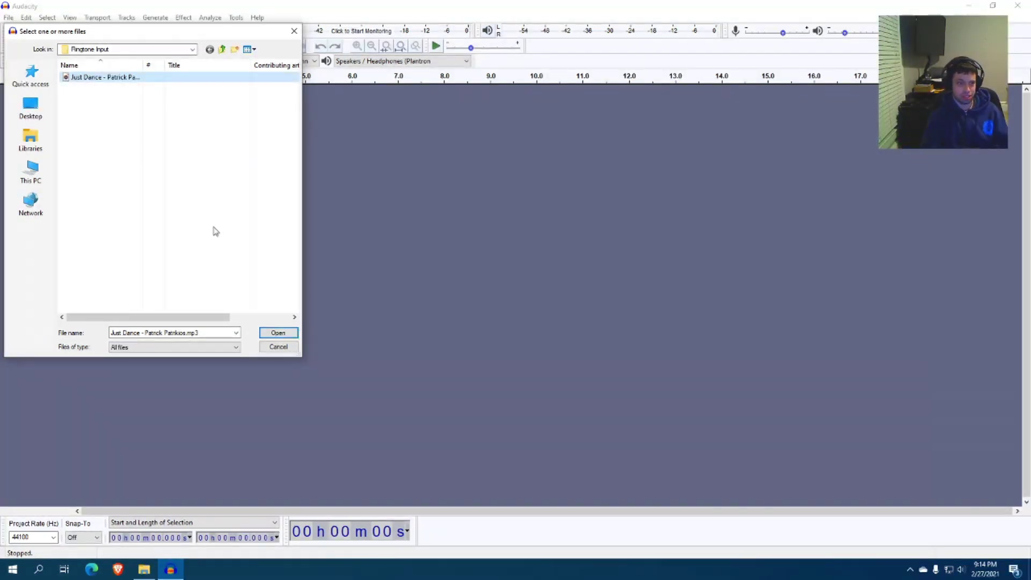
{"action": "left_click", "coordinate": [283, 334]}
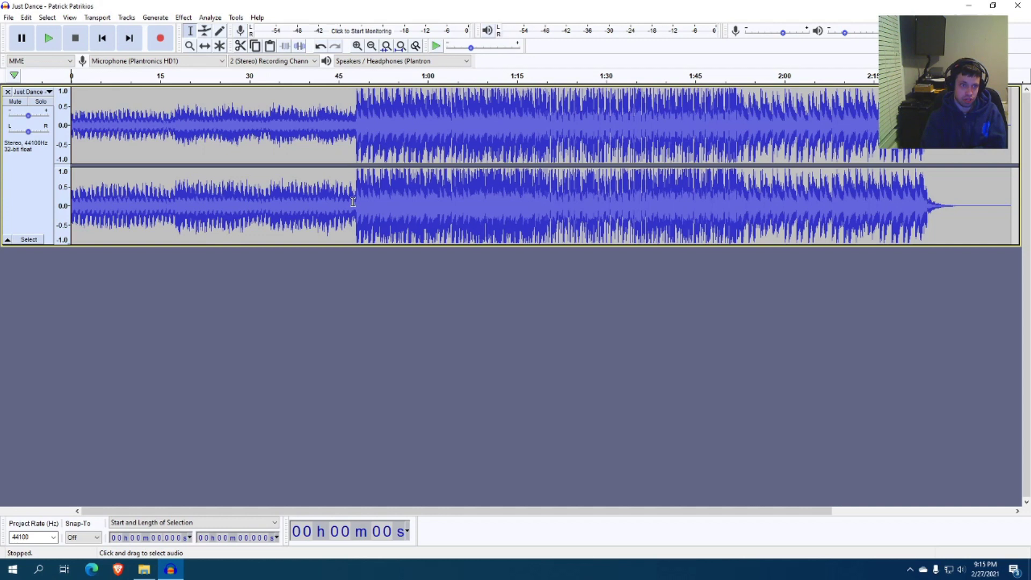
Step: Cut 30 seconds of audio starting at about 47.5 s, where the loud section begins, defining it by start and length of selection
{"action": "left_click", "coordinate": [354, 202]}
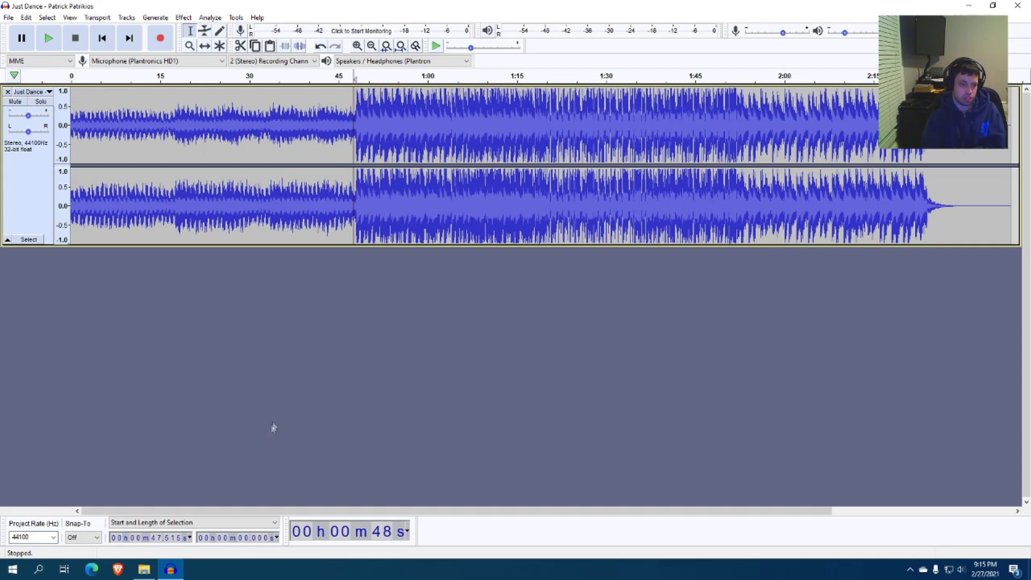
{"action": "left_click", "coordinate": [190, 521]}
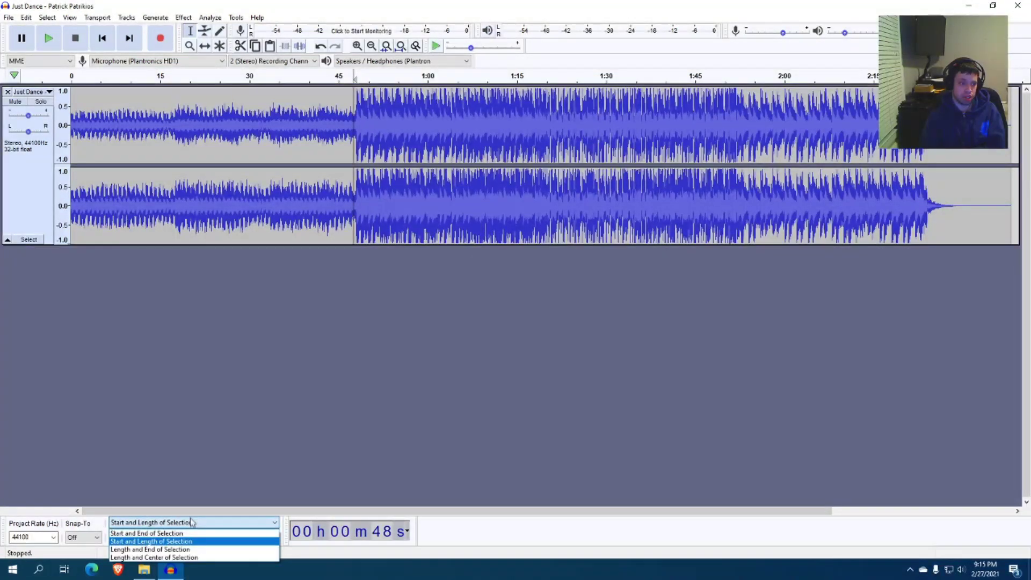
{"action": "left_click", "coordinate": [160, 541]}
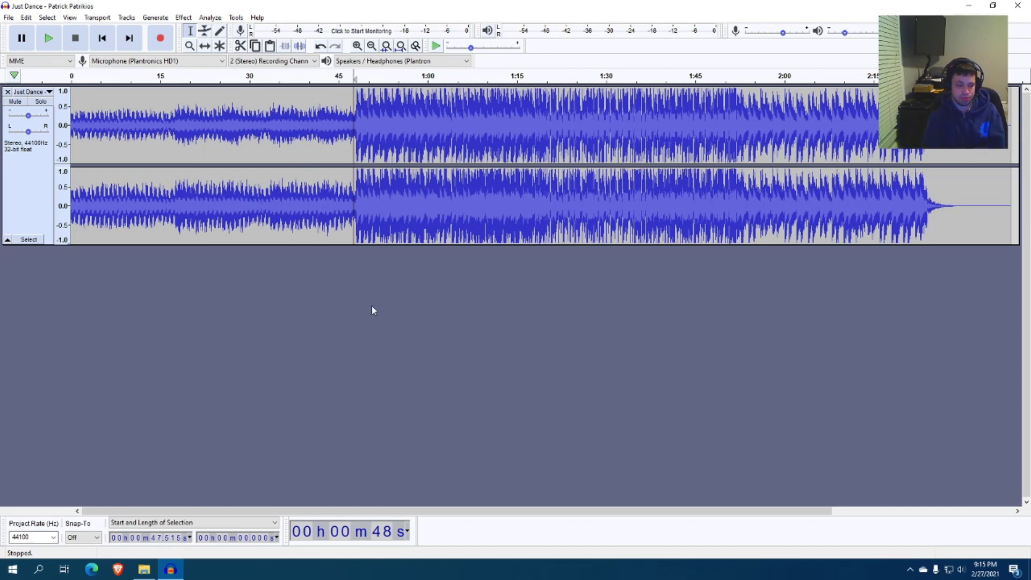
{"action": "left_click", "coordinate": [238, 537]}
{"action": "type", "text": "3"}
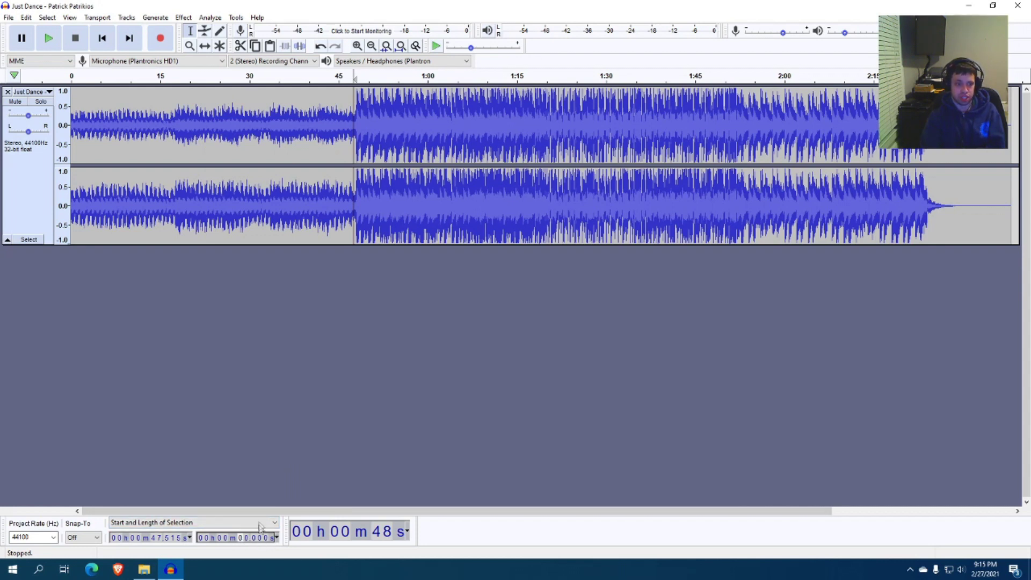
{"action": "type", "text": "3"}
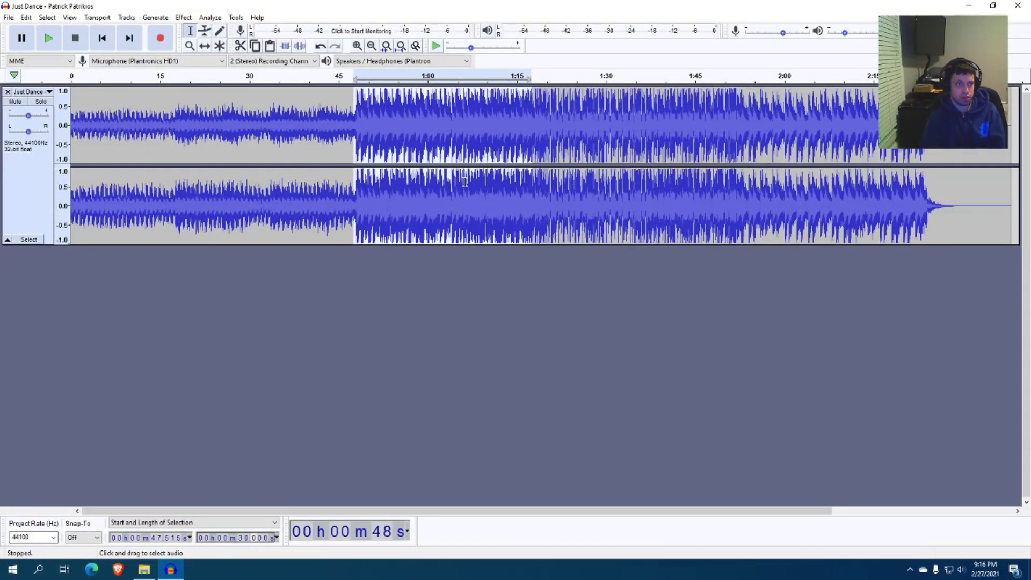
{"action": "left_click", "coordinate": [28, 19]}
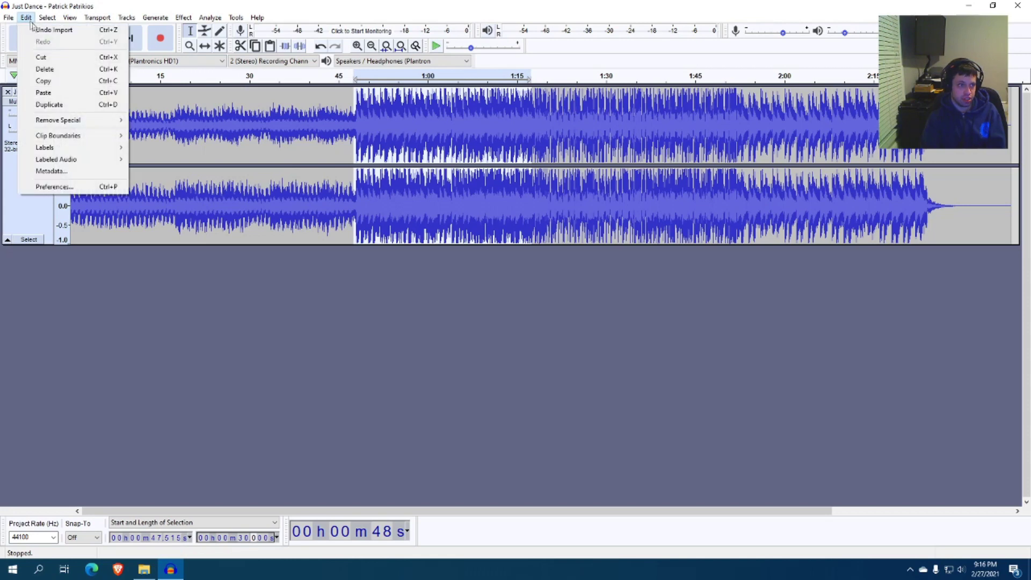
{"action": "left_click", "coordinate": [48, 59]}
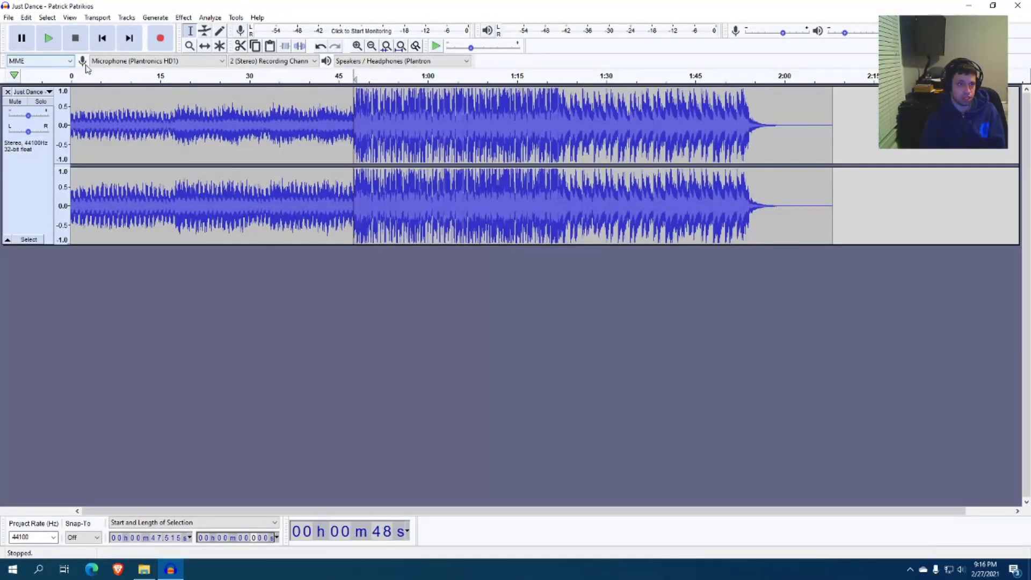
Step: Replace all the remaining audio in the track with the clip that was cut
{"action": "left_click", "coordinate": [47, 17]}
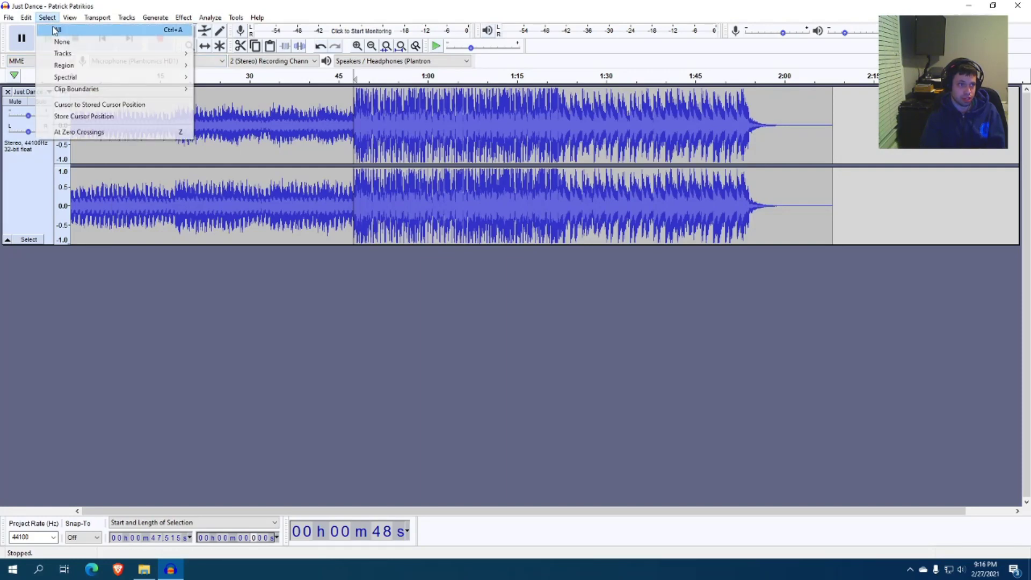
{"action": "left_click", "coordinate": [58, 30]}
{"action": "left_click", "coordinate": [27, 21]}
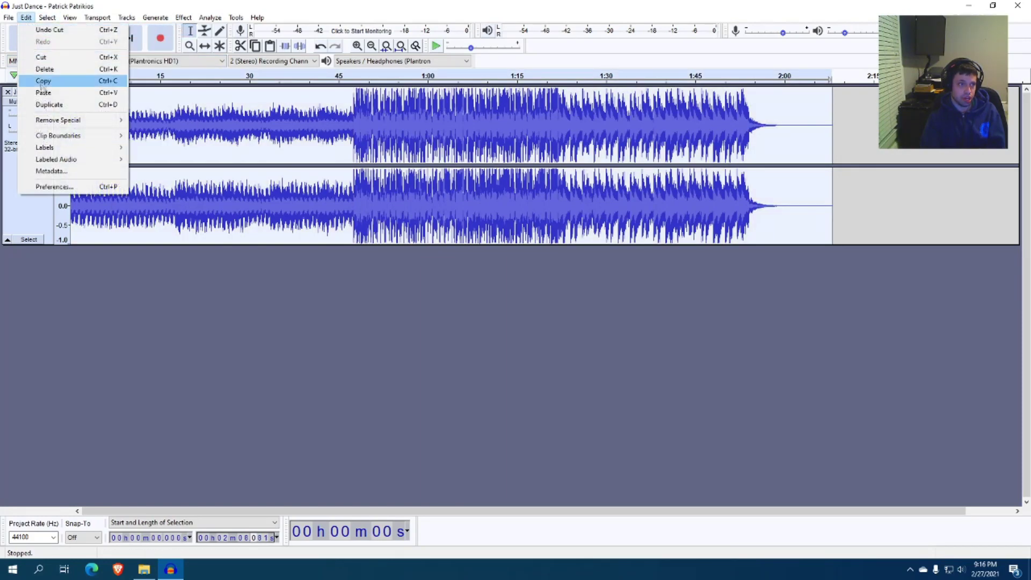
{"action": "left_click", "coordinate": [38, 68]}
{"action": "left_click", "coordinate": [26, 17]}
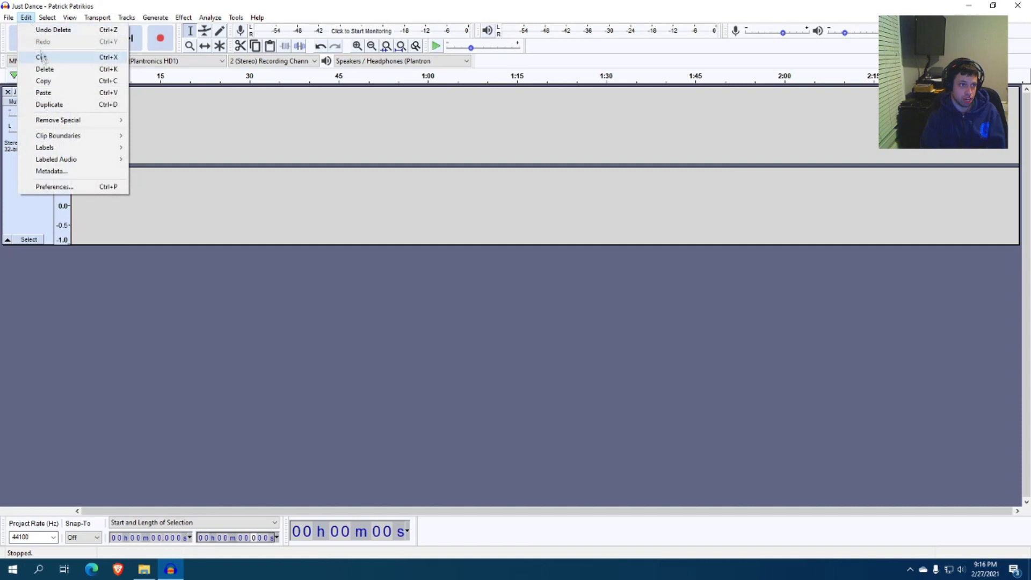
{"action": "left_click", "coordinate": [40, 92]}
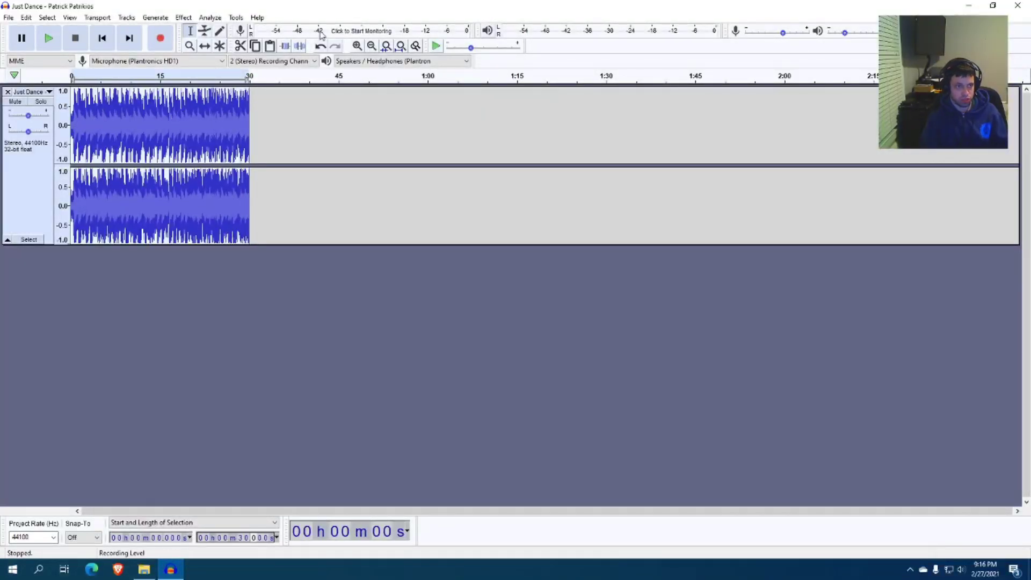
Step: Apply a Fade In to about the first 1.1 seconds of the clip
{"action": "left_click", "coordinate": [357, 47]}
{"action": "left_click", "coordinate": [357, 46]}
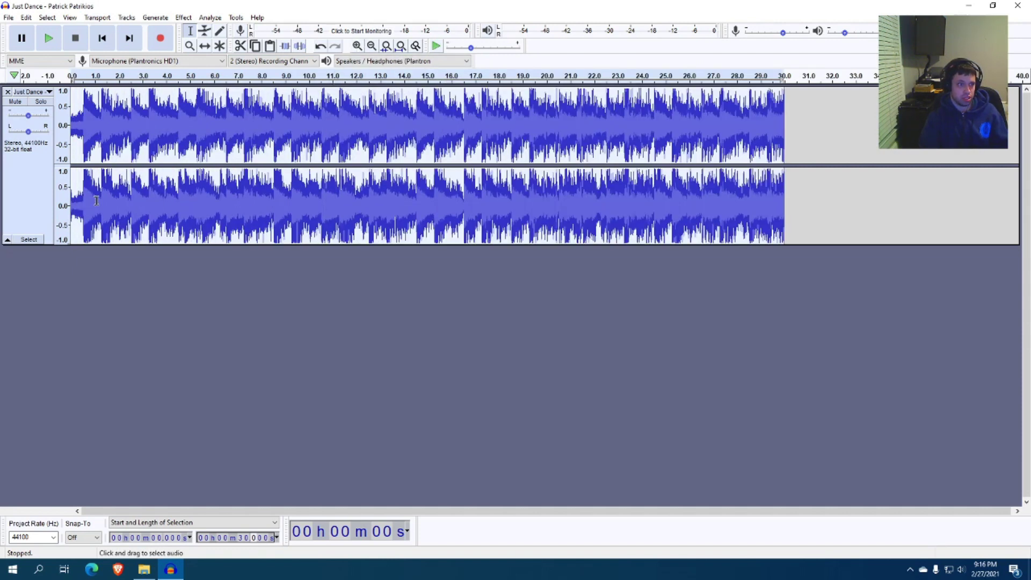
{"action": "left_click_drag", "start_coordinate": [97, 201], "coordinate": [71, 199]}
{"action": "left_click", "coordinate": [183, 17]}
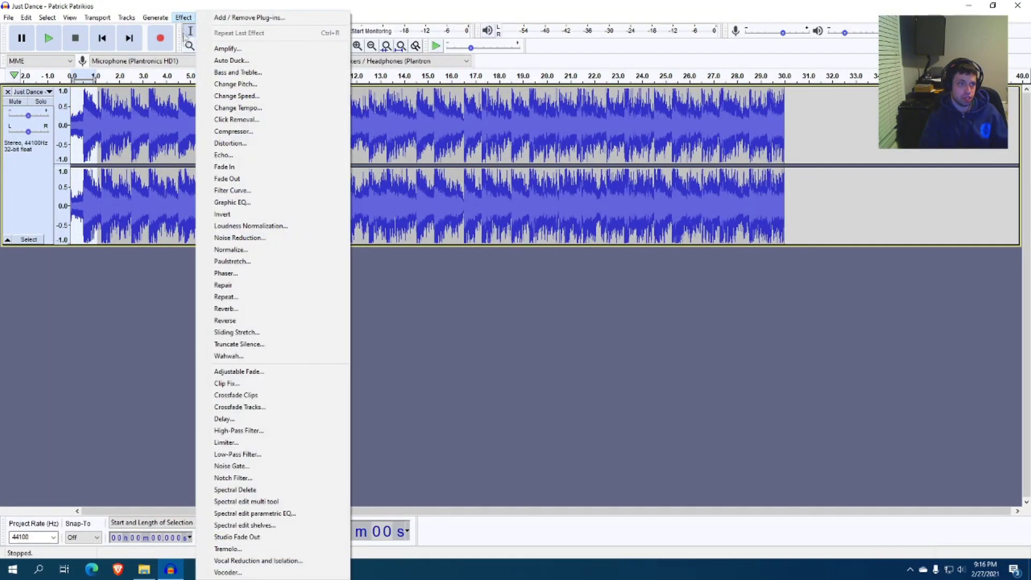
{"action": "left_click", "coordinate": [225, 167]}
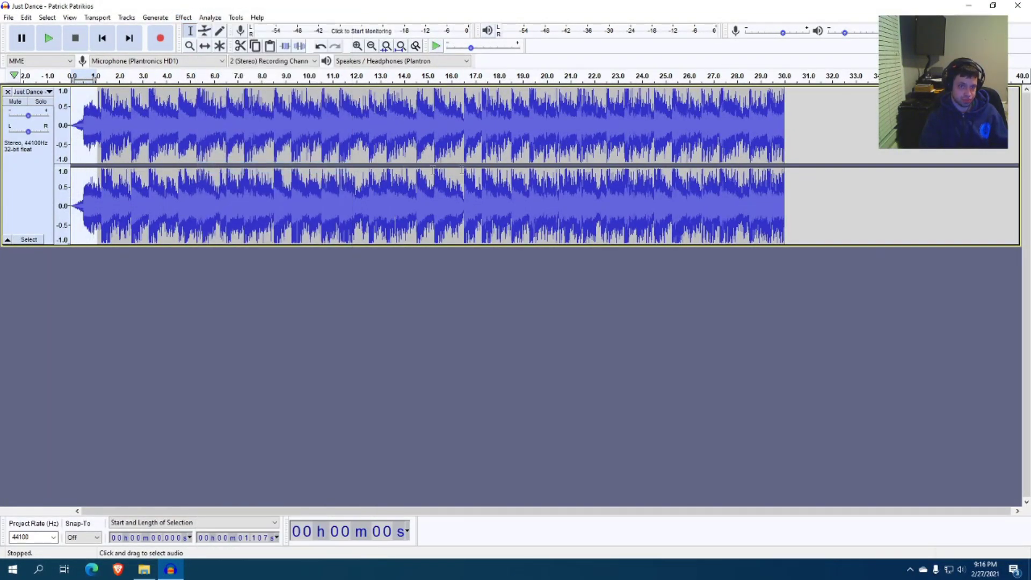
Step: Apply a Fade Out to about the last 0.9 seconds of the clip
{"action": "left_click_drag", "start_coordinate": [761, 193], "coordinate": [783, 197]}
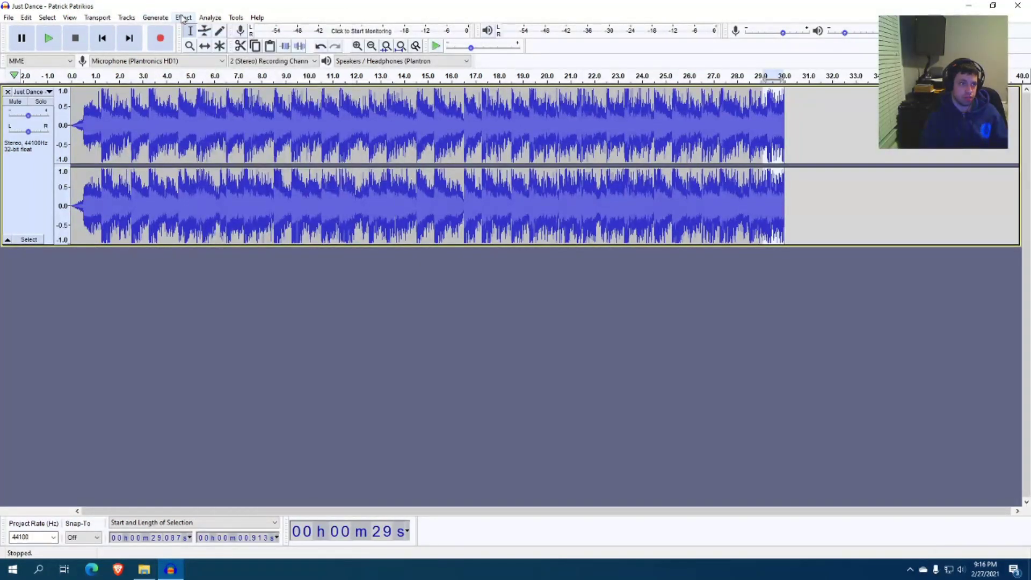
{"action": "left_click", "coordinate": [182, 17]}
{"action": "left_click", "coordinate": [250, 179]}
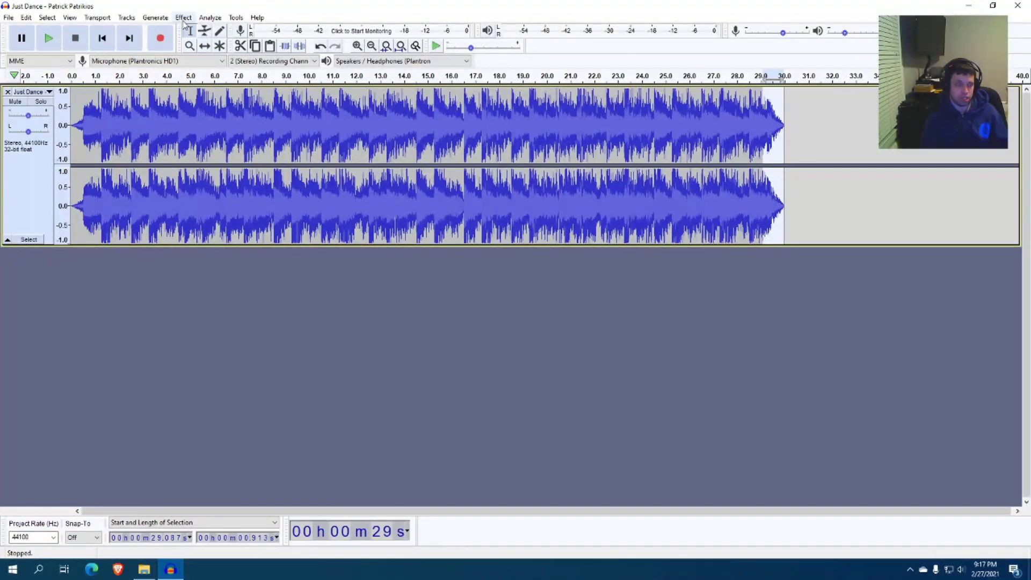
Step: Normalize the whole clip to a peak amplitude of -8.0 dB and play its opening seconds to check the sound
{"action": "left_click", "coordinate": [47, 17]}
{"action": "left_click", "coordinate": [155, 27]}
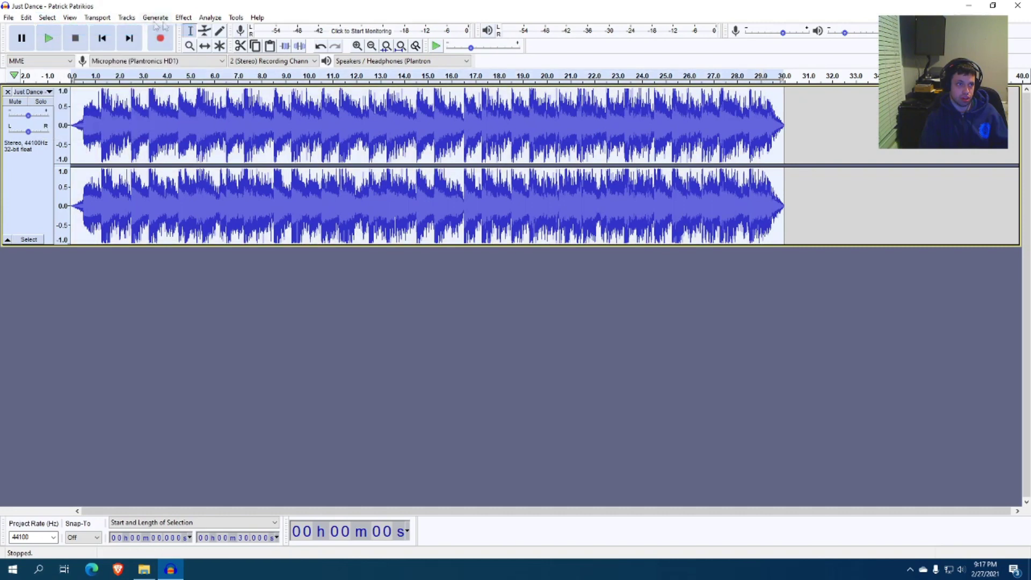
{"action": "left_click", "coordinate": [183, 17]}
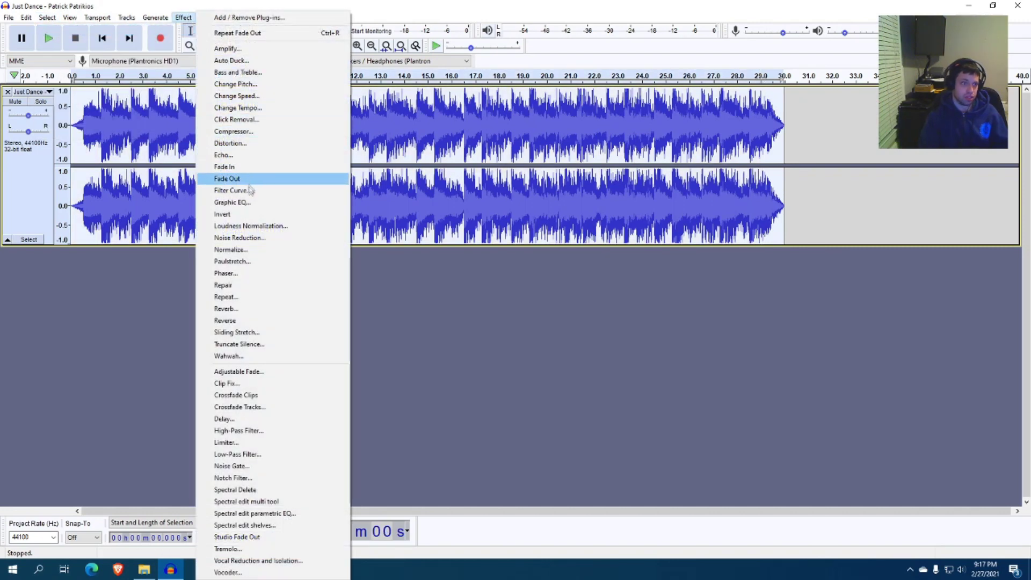
{"action": "left_click", "coordinate": [247, 249]}
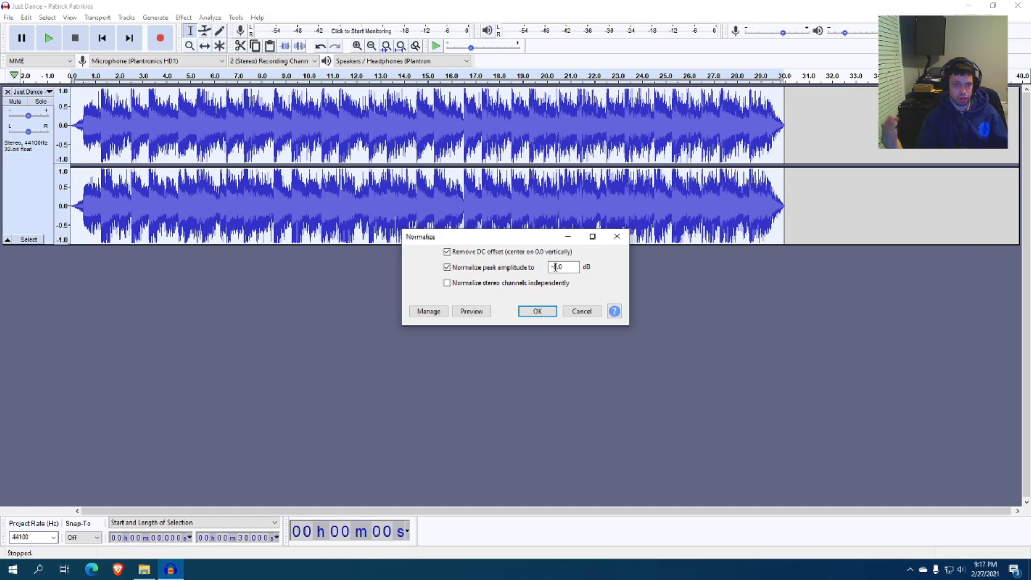
{"action": "double_click", "coordinate": [555, 267]}
{"action": "type", "text": "-8.0"}
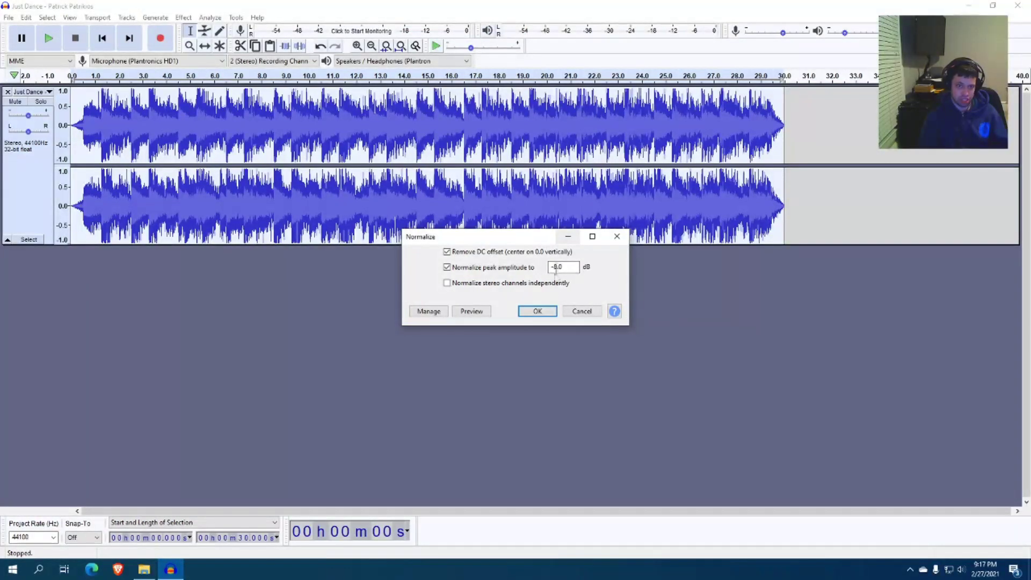
{"action": "left_click", "coordinate": [534, 313]}
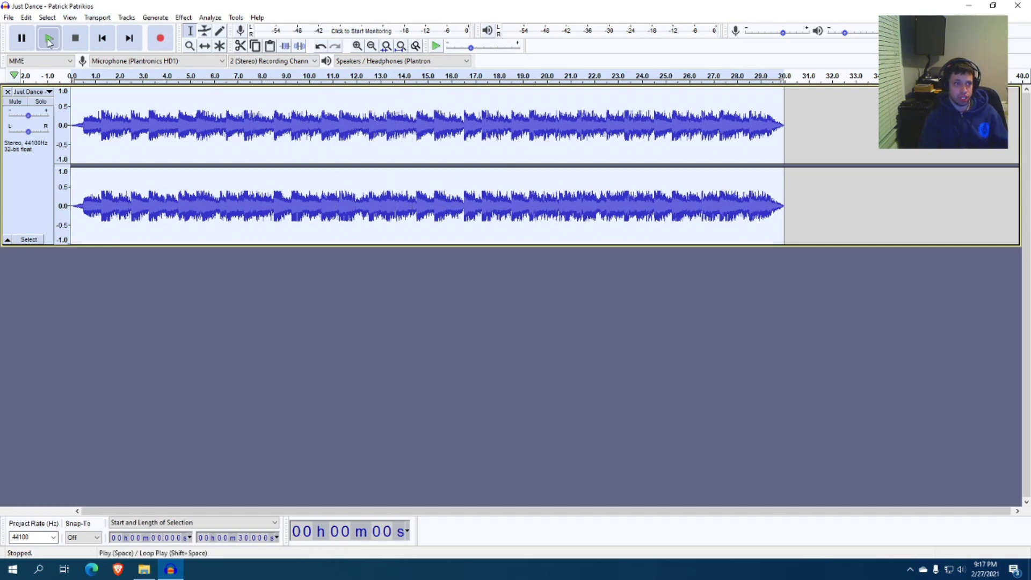
{"action": "left_click", "coordinate": [49, 39]}
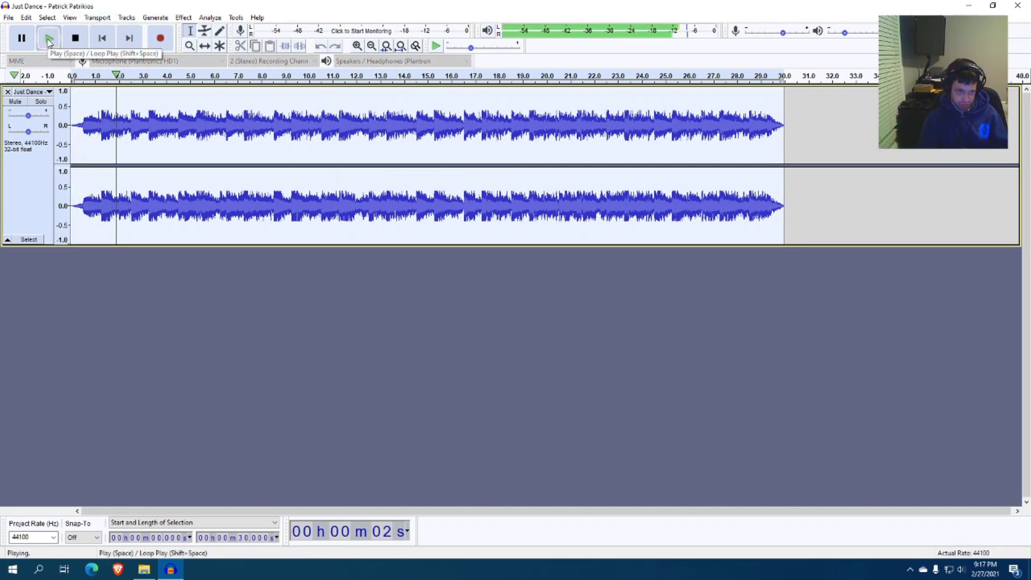
{"action": "left_click", "coordinate": [76, 39]}
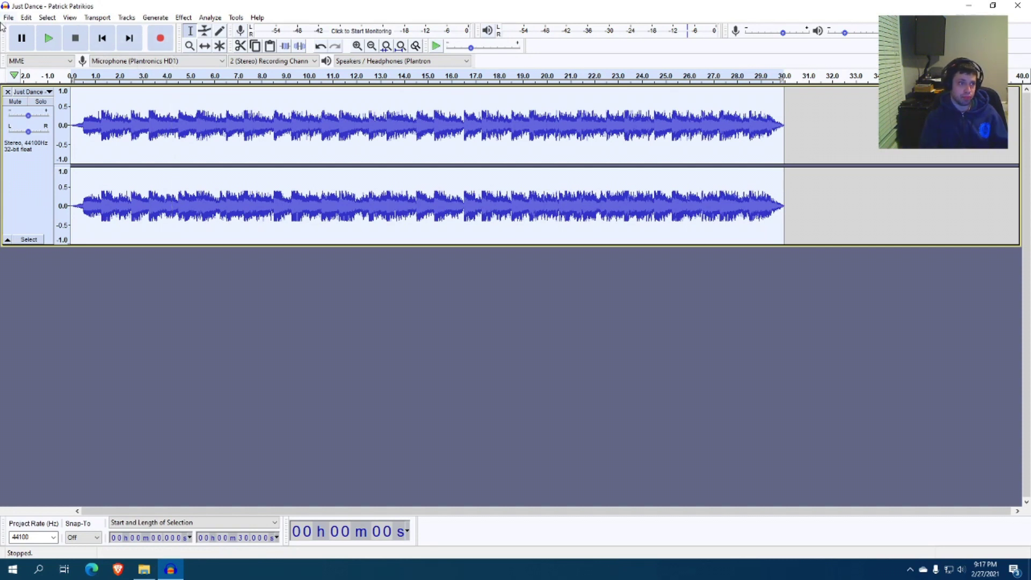
Step: Export the clip as an MP3 named JustDance.mp3 in the Ringtones folder with all metadata tags cleared
{"action": "left_click", "coordinate": [8, 18]}
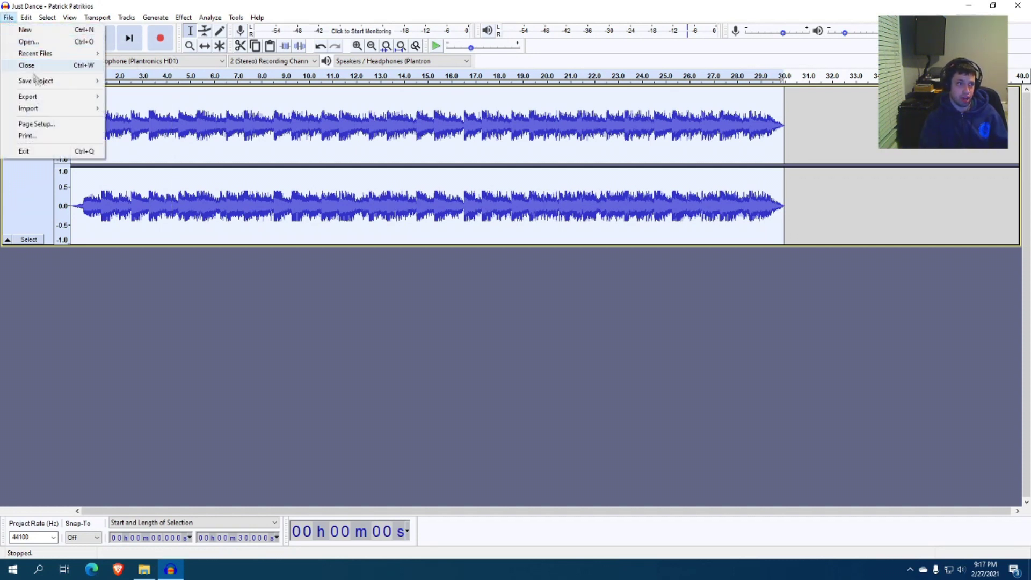
{"action": "mouse_move", "coordinate": [45, 105]}
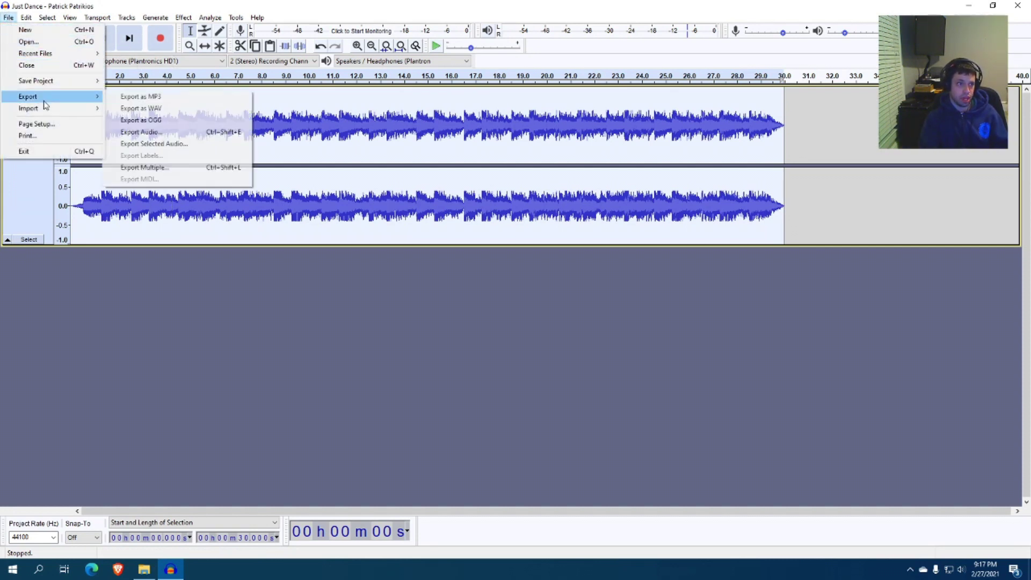
{"action": "left_click", "coordinate": [129, 97]}
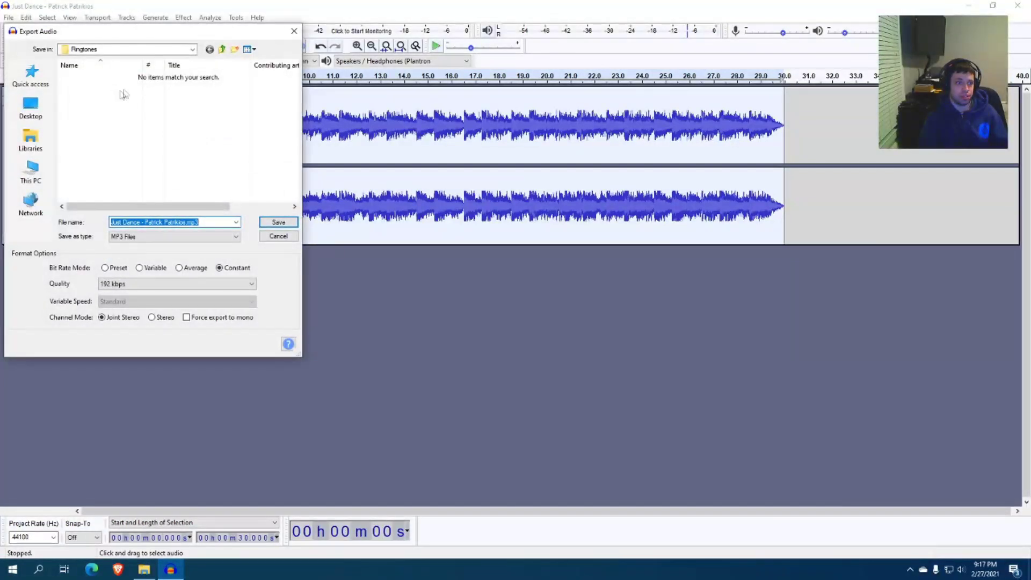
{"action": "left_click", "coordinate": [187, 222]}
{"action": "left_click_drag", "start_coordinate": [184, 222], "coordinate": [102, 221]}
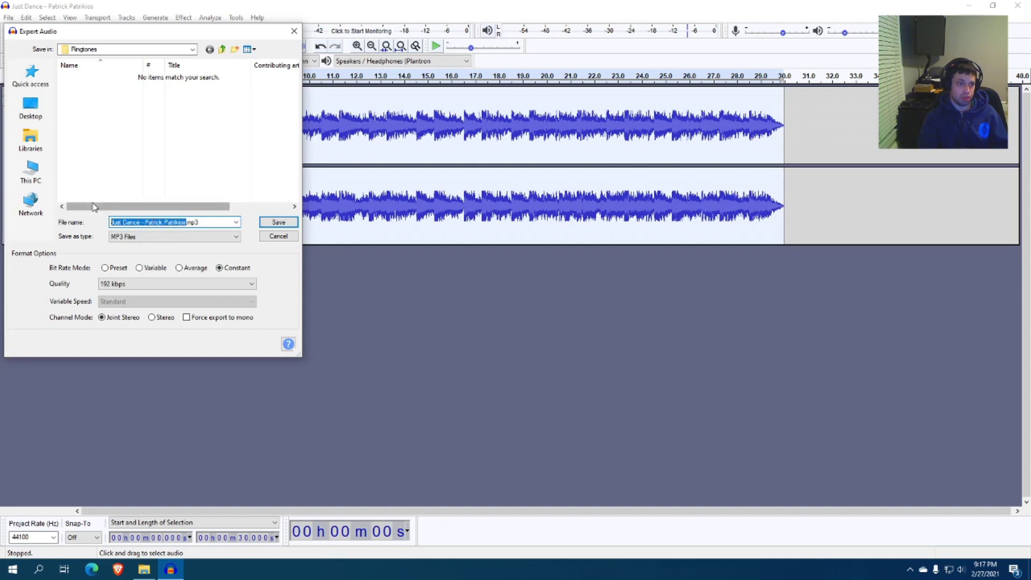
{"action": "type", "text": "JustDanc"}
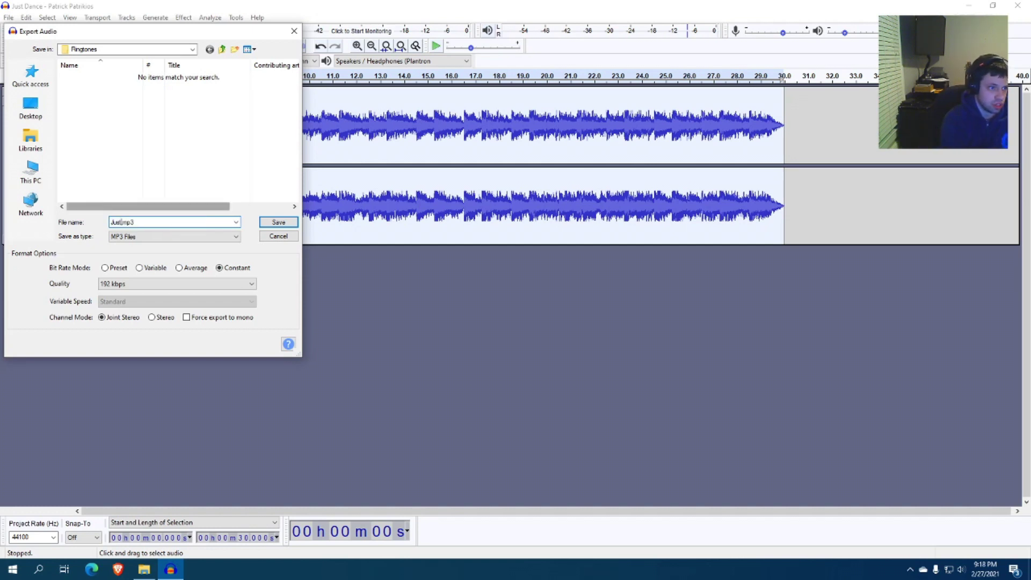
{"action": "type", "text": "e"}
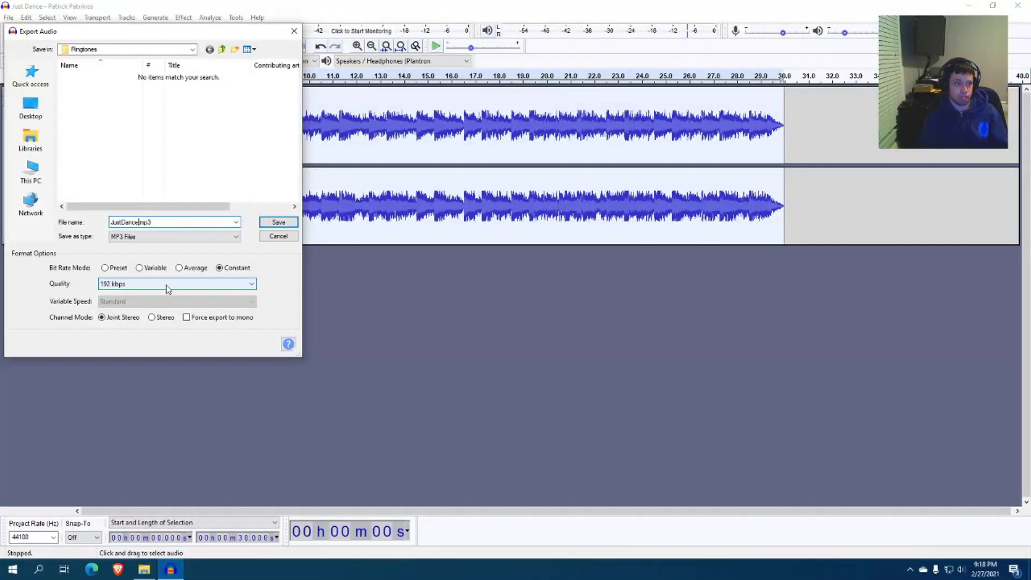
{"action": "left_click", "coordinate": [279, 222]}
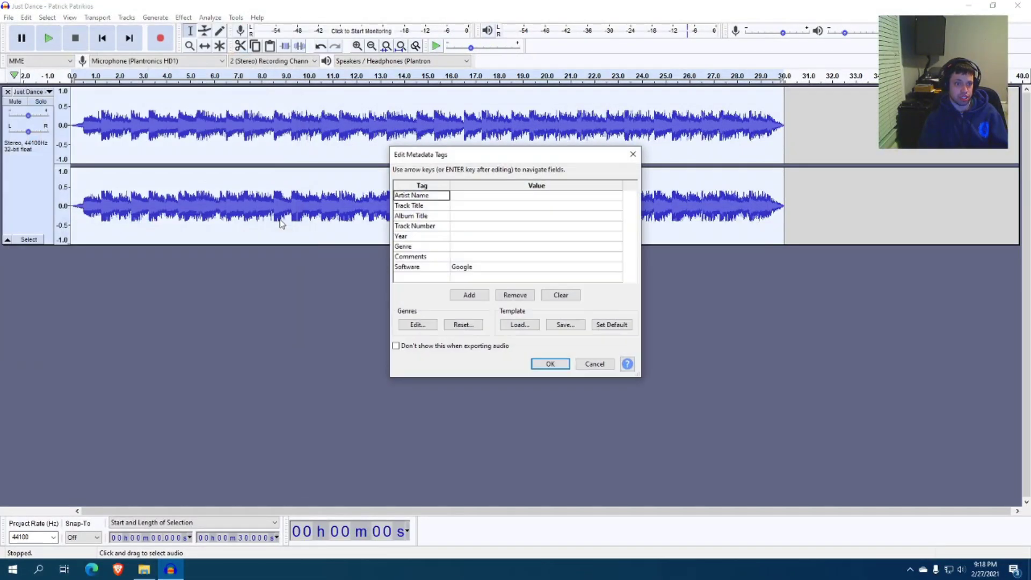
{"action": "left_click", "coordinate": [562, 296]}
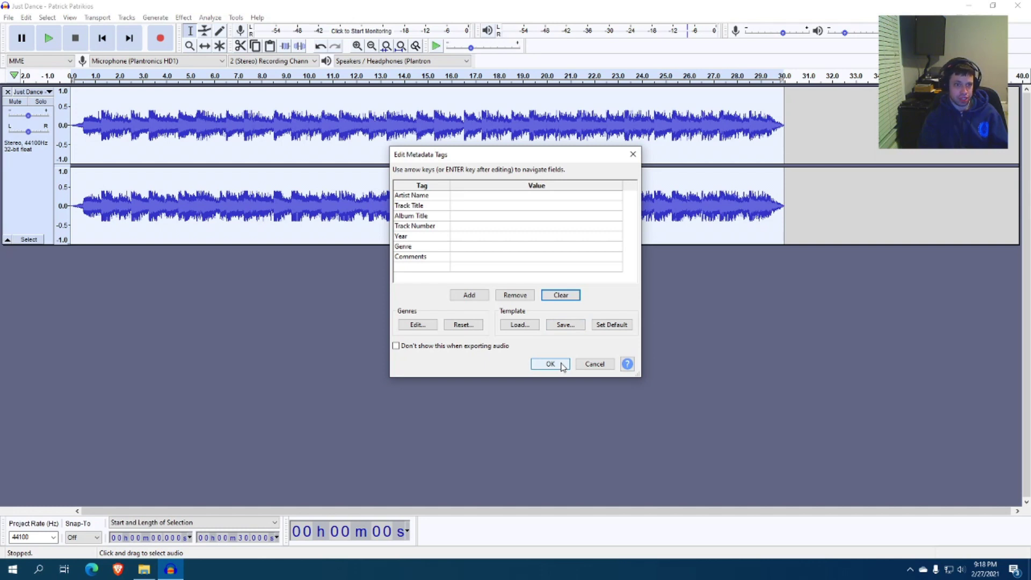
{"action": "left_click", "coordinate": [561, 364]}
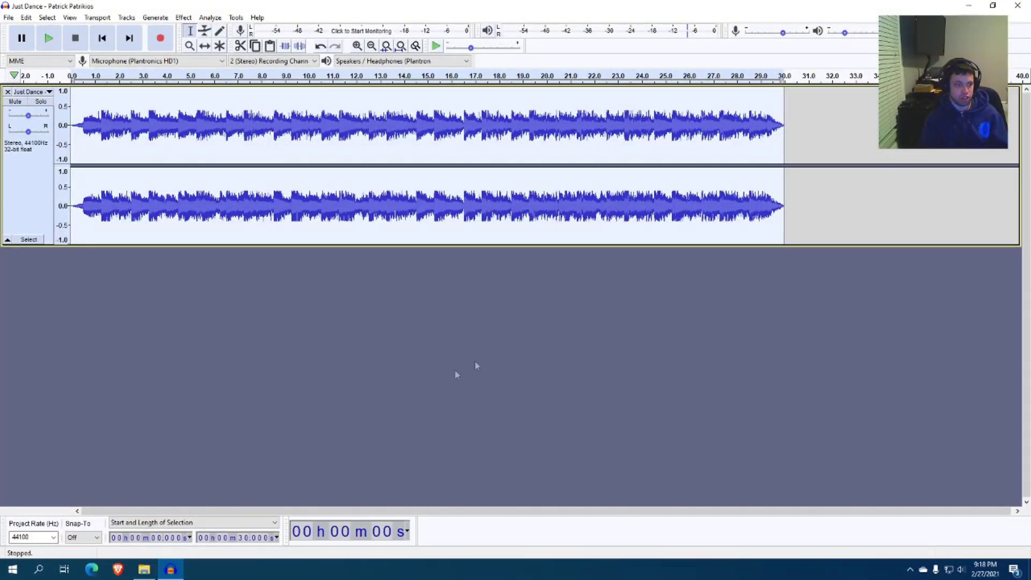
Step: Switch to File Explorer, check the exported JustDance.mp3 in the Ringtones folder, and close the window
{"action": "left_click", "coordinate": [144, 569]}
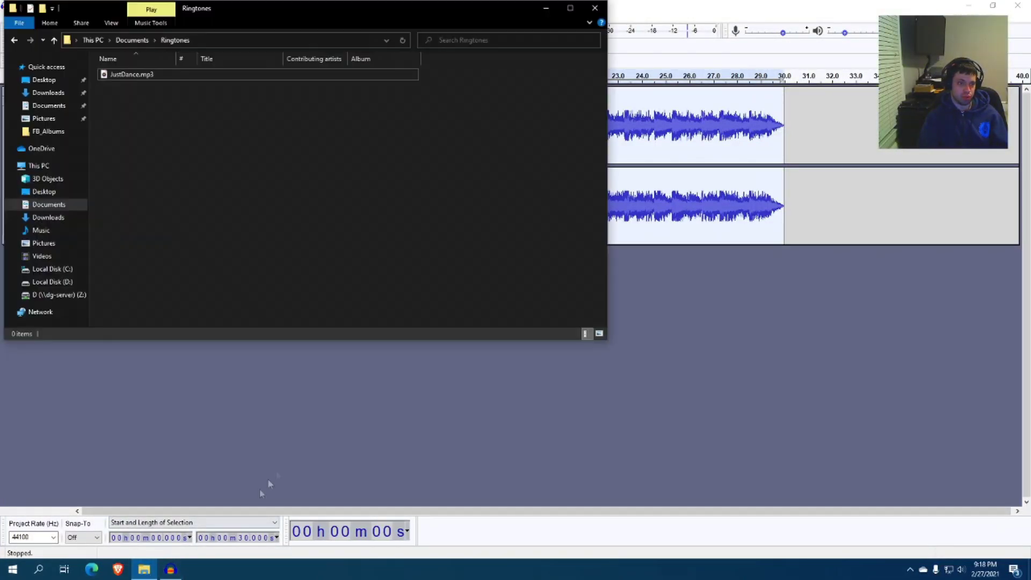
{"action": "left_click", "coordinate": [131, 77]}
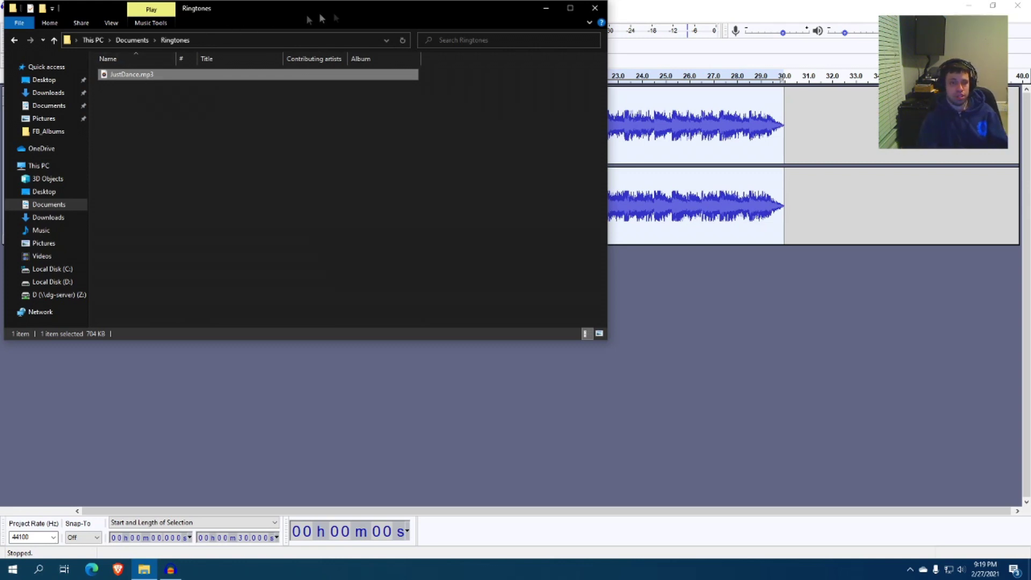
{"action": "left_click", "coordinate": [595, 8]}
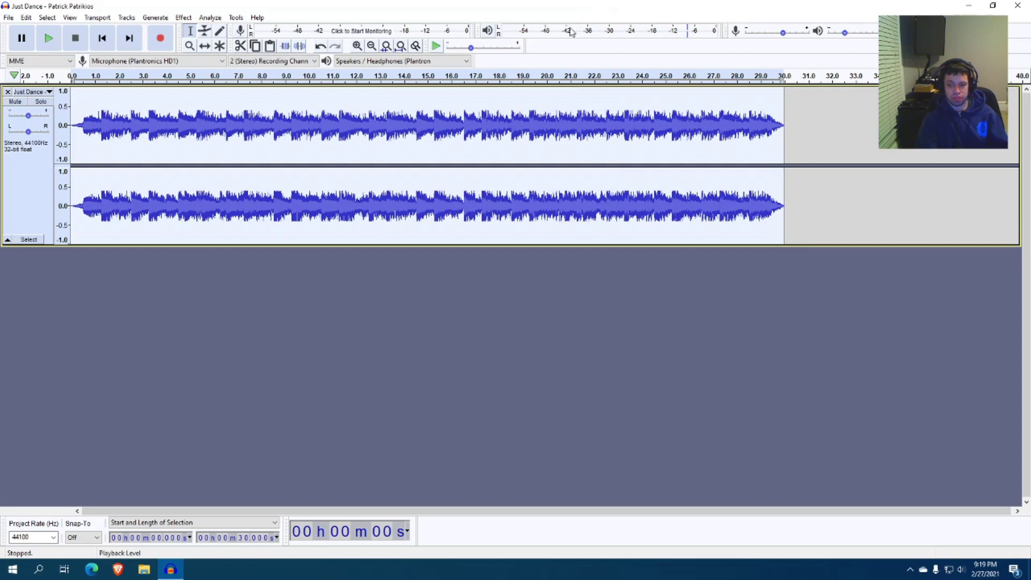